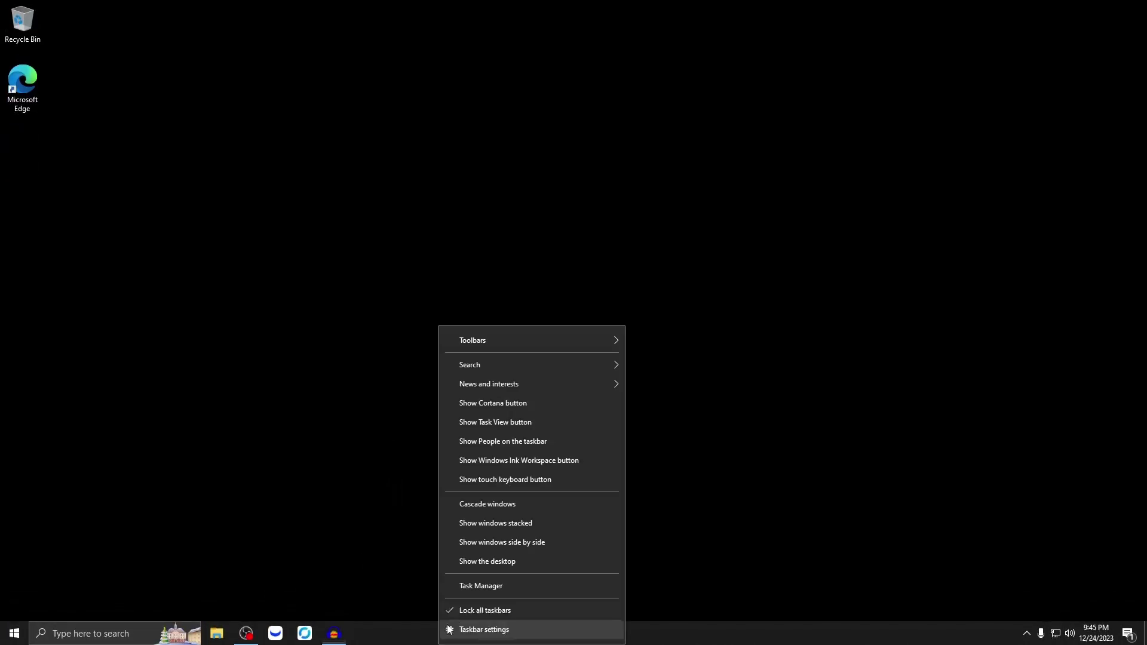
# Open Task Manager, expand Antimalware Service Executable, and widen the Name column
pyautogui.click(484, 583)
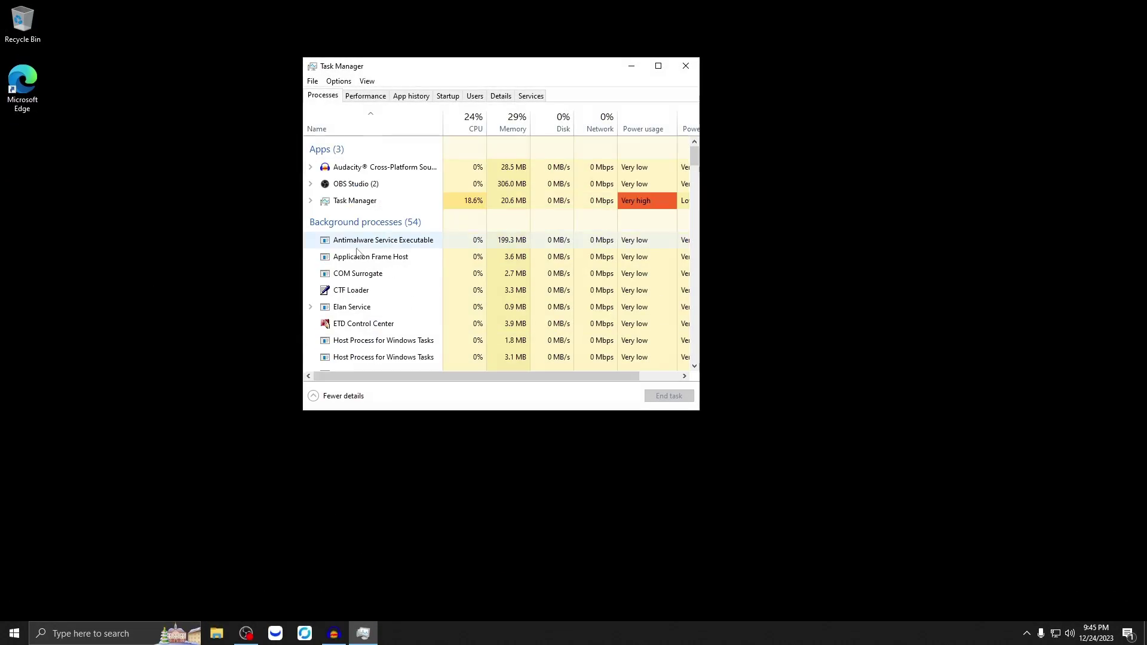
pyautogui.click(309, 241)
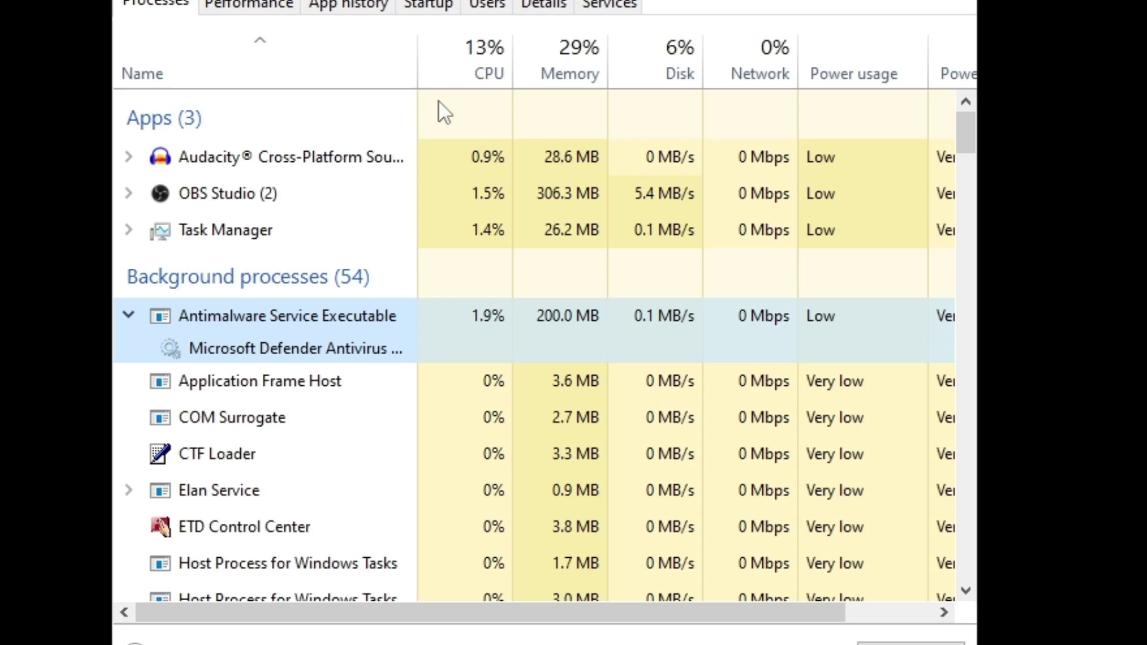
pyautogui.moveTo(431, 105); pyautogui.dragTo(514, 67)
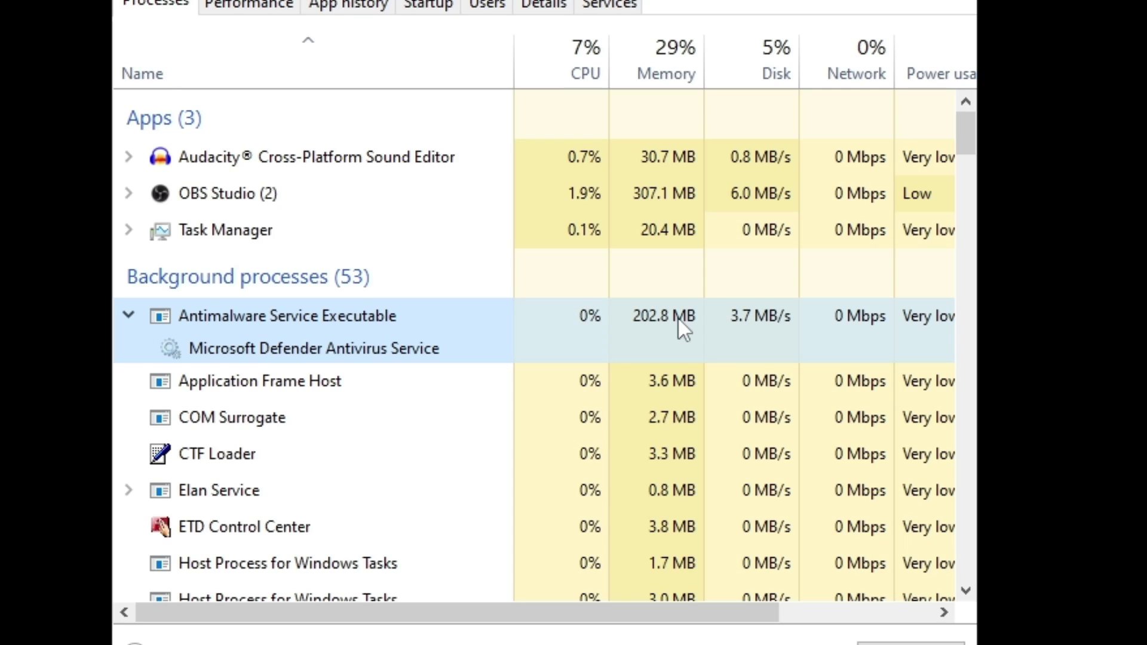
# Select the Microsoft Defender Antivirus Service entry under Antimalware Service Executable
pyautogui.click(483, 347)
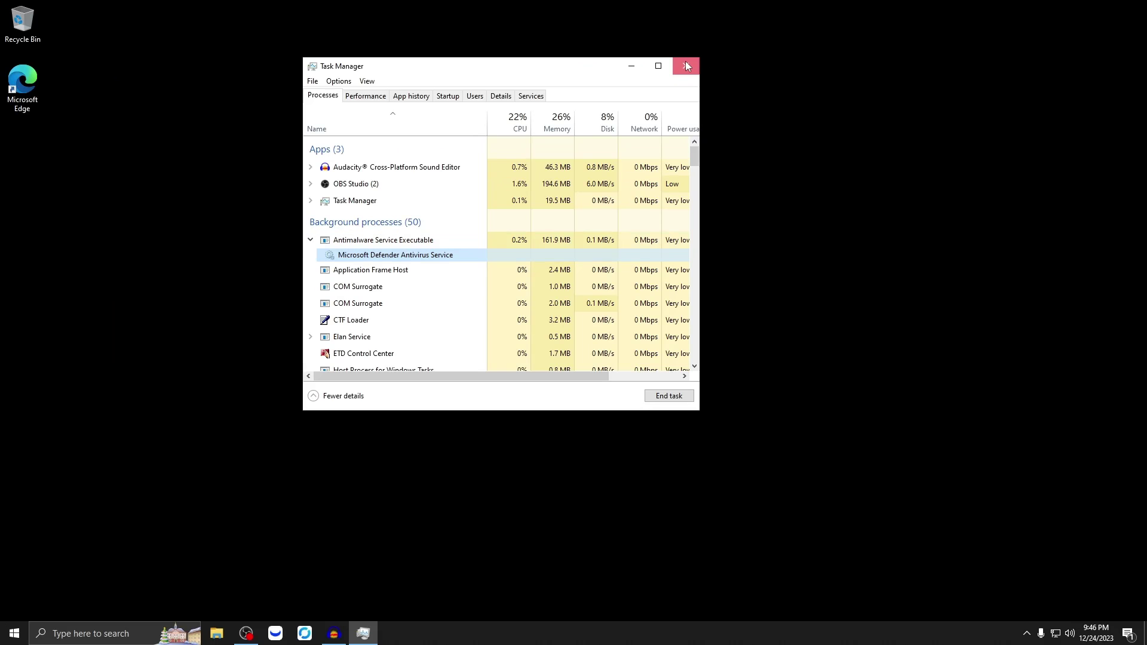
# Close Task Manager and open Virus & threat protection settings via Settings > Update & Security > Windows Security
pyautogui.click(687, 65)
pyautogui.click(14, 633)
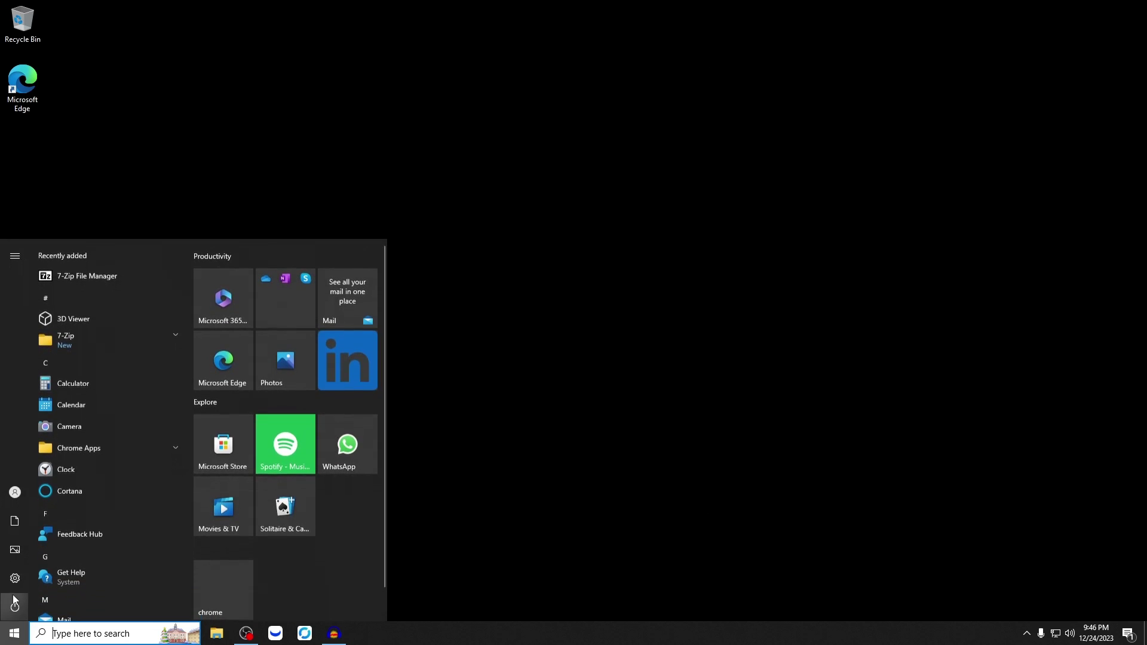
pyautogui.click(15, 579)
pyautogui.click(572, 328)
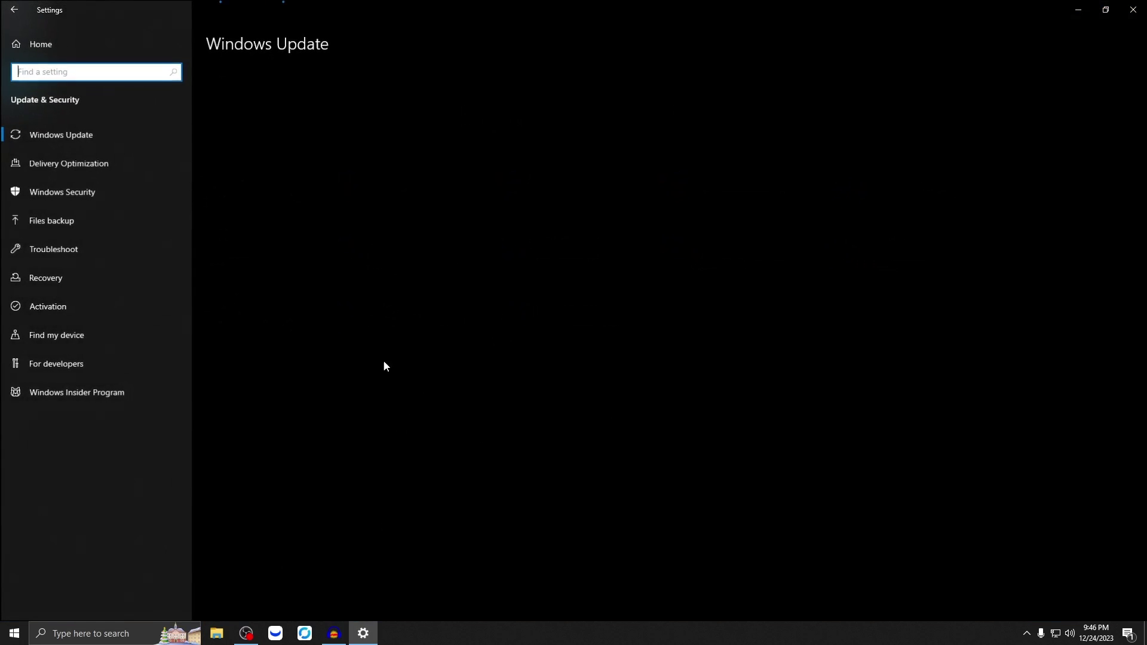
pyautogui.click(86, 193)
pyautogui.click(293, 170)
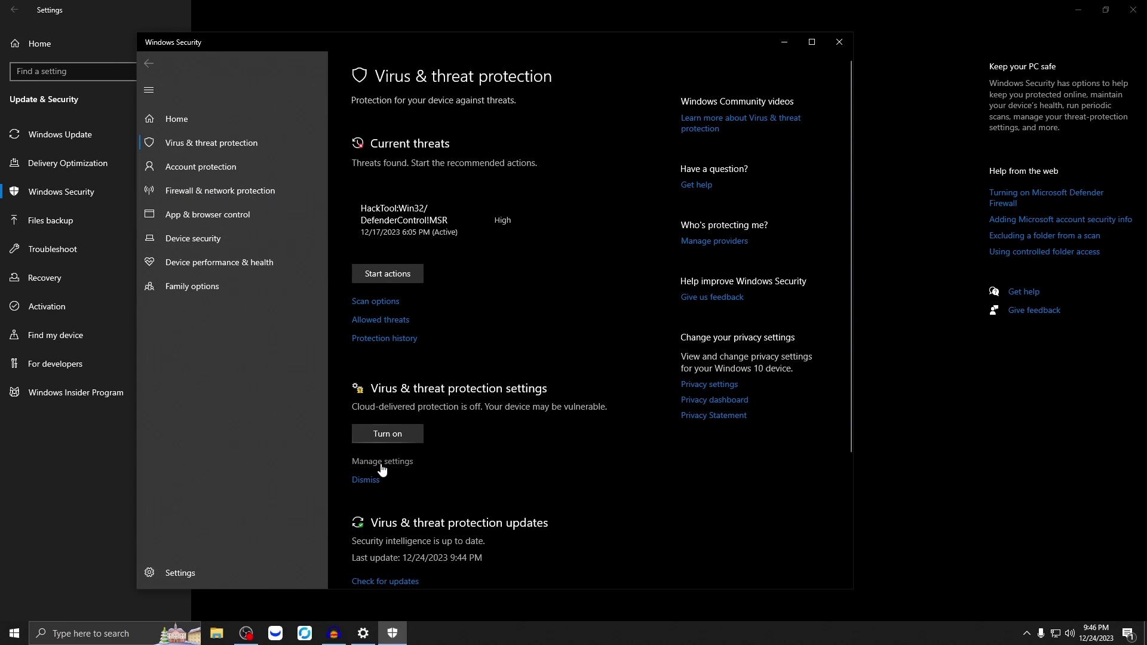
pyautogui.click(382, 463)
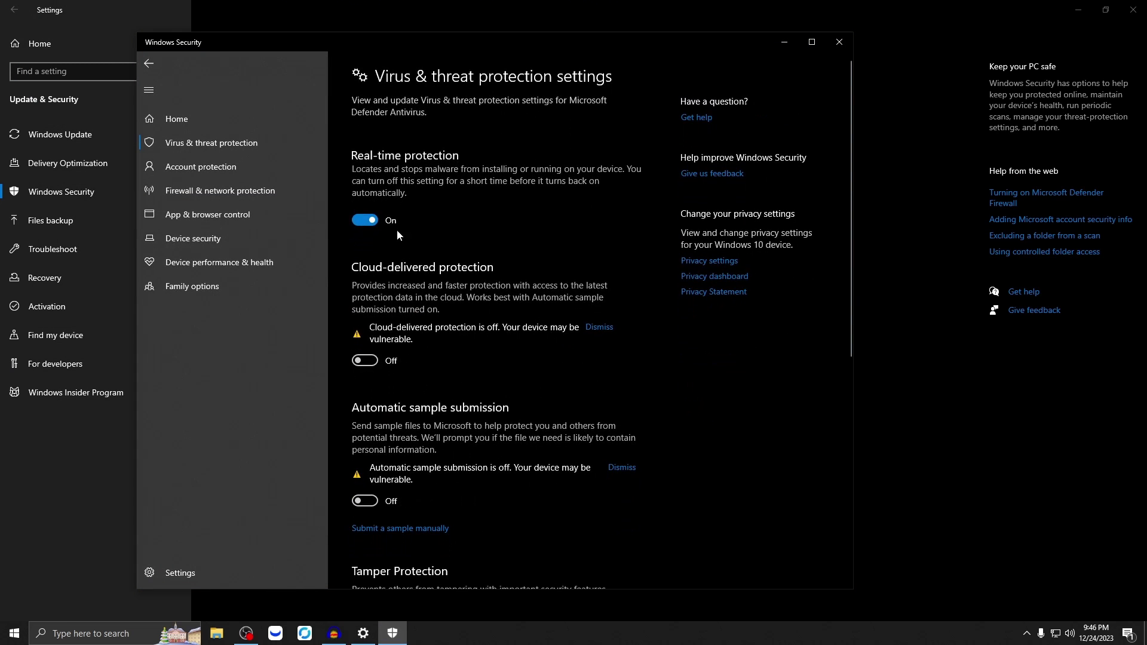
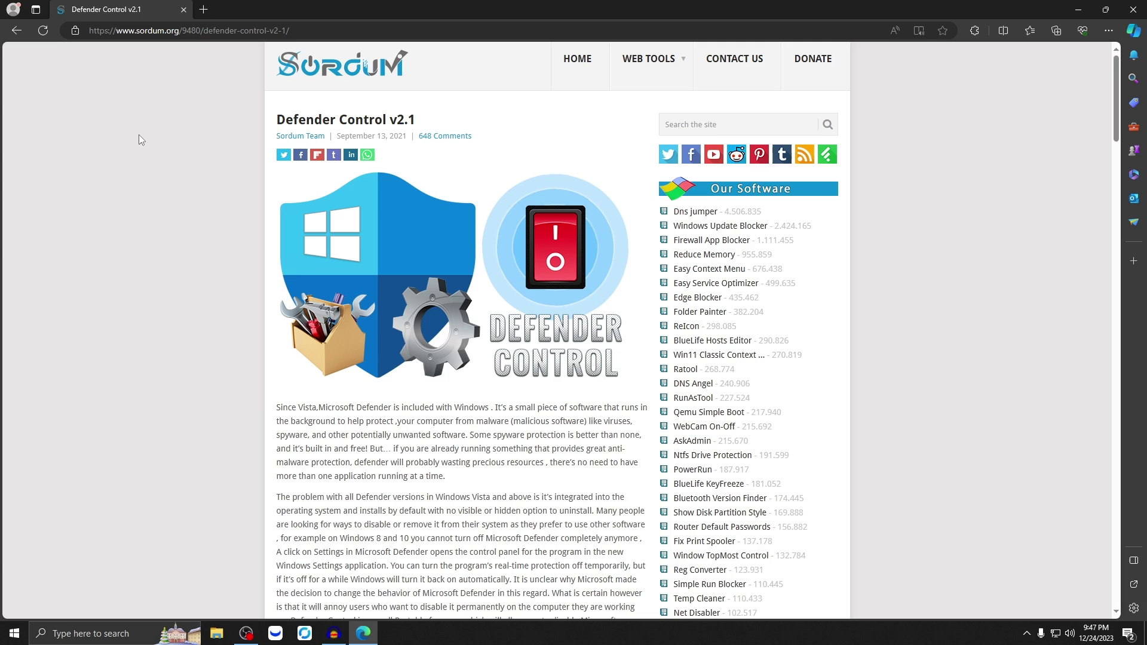
# Note the archive password in the Download section, download nhg1568.rar and show it in its folder
pyautogui.scroll(-20, 220, 242)
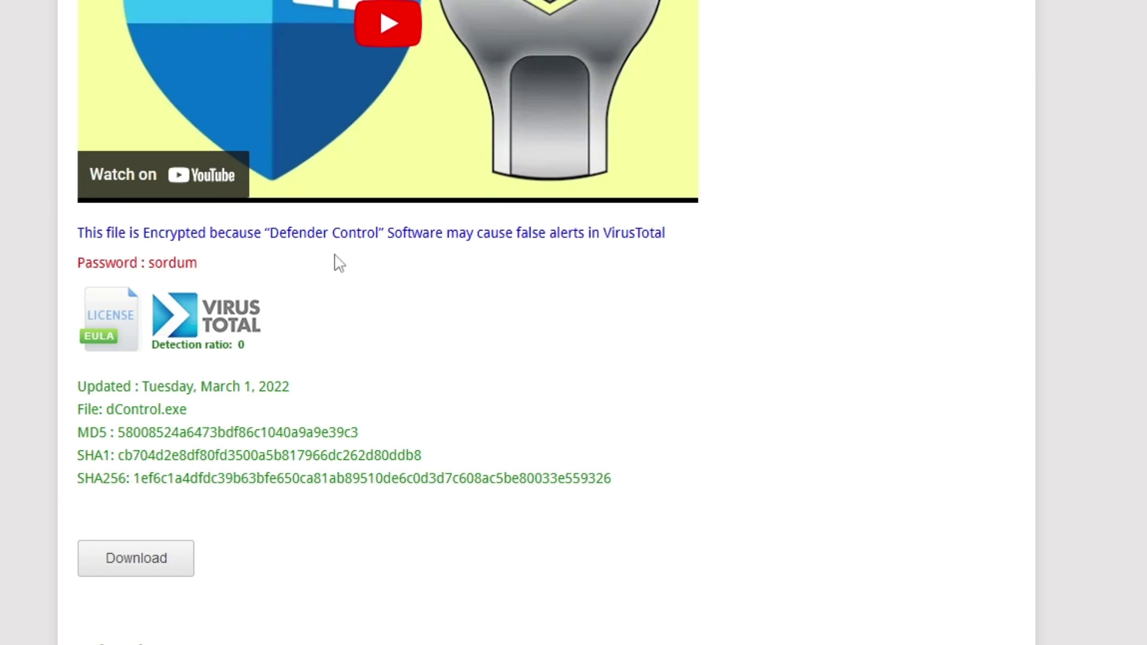
pyautogui.moveTo(477, 233); pyautogui.dragTo(657, 231)
pyautogui.click(350, 253)
pyautogui.moveTo(152, 271); pyautogui.dragTo(190, 263)
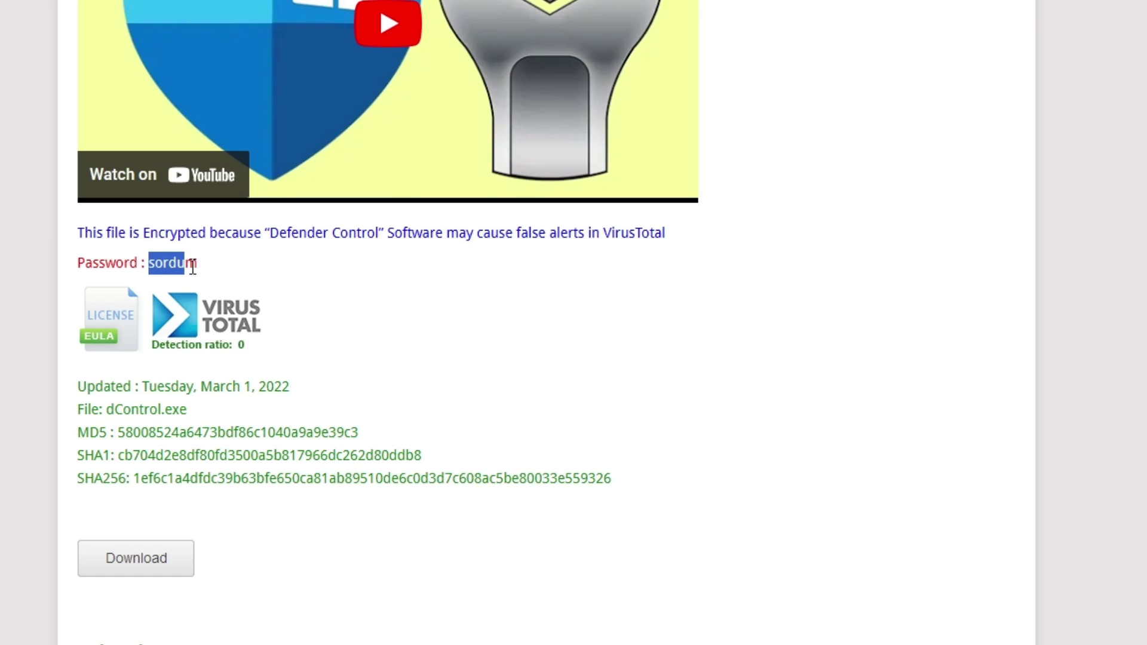
pyautogui.click(191, 264)
pyautogui.click(150, 564)
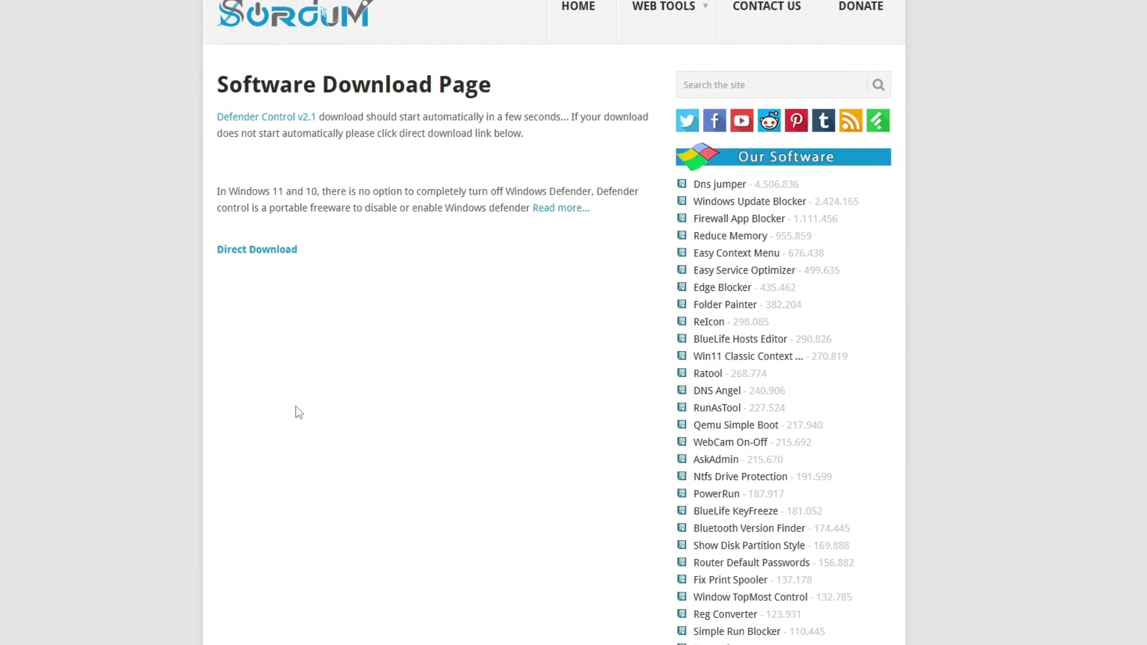
pyautogui.click(1101, 30)
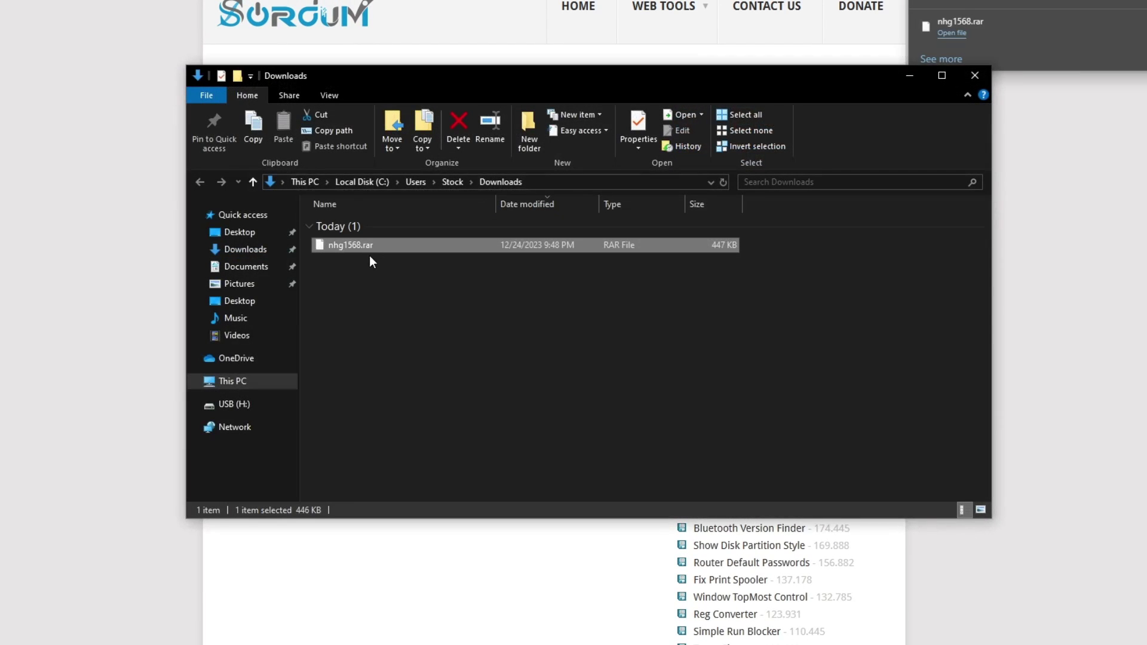
# Extract nhg1568.rar with 7-Zip to the default location, entering the archive password
pyautogui.rightClick(369, 255)
pyautogui.moveTo(420, 293)
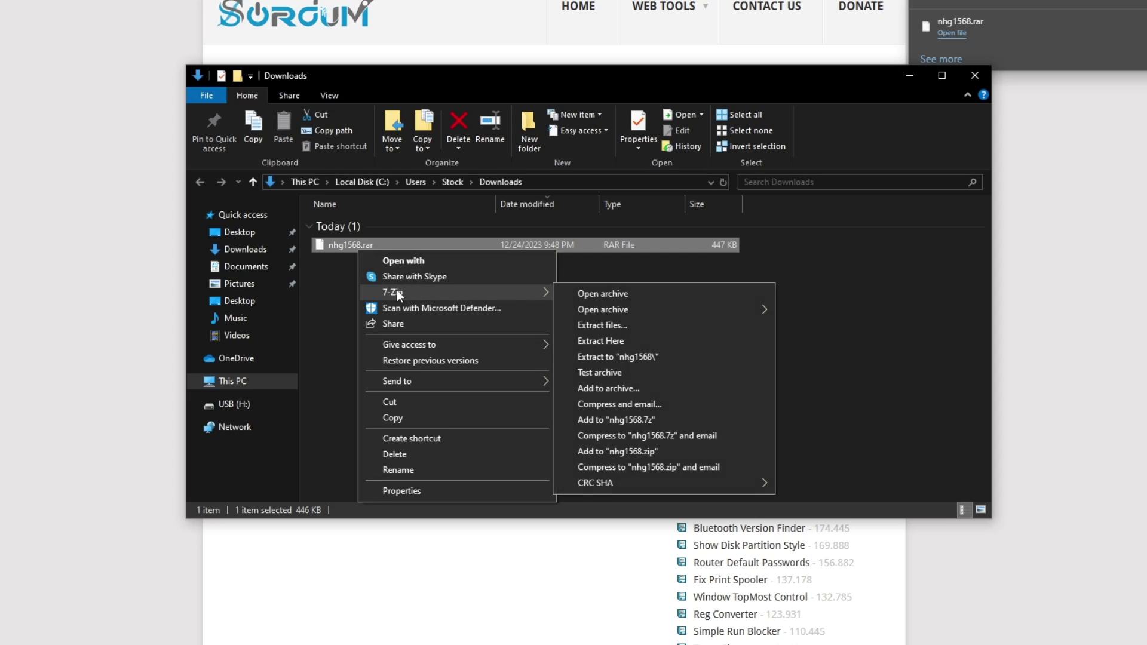
pyautogui.click(622, 325)
pyautogui.click(556, 400)
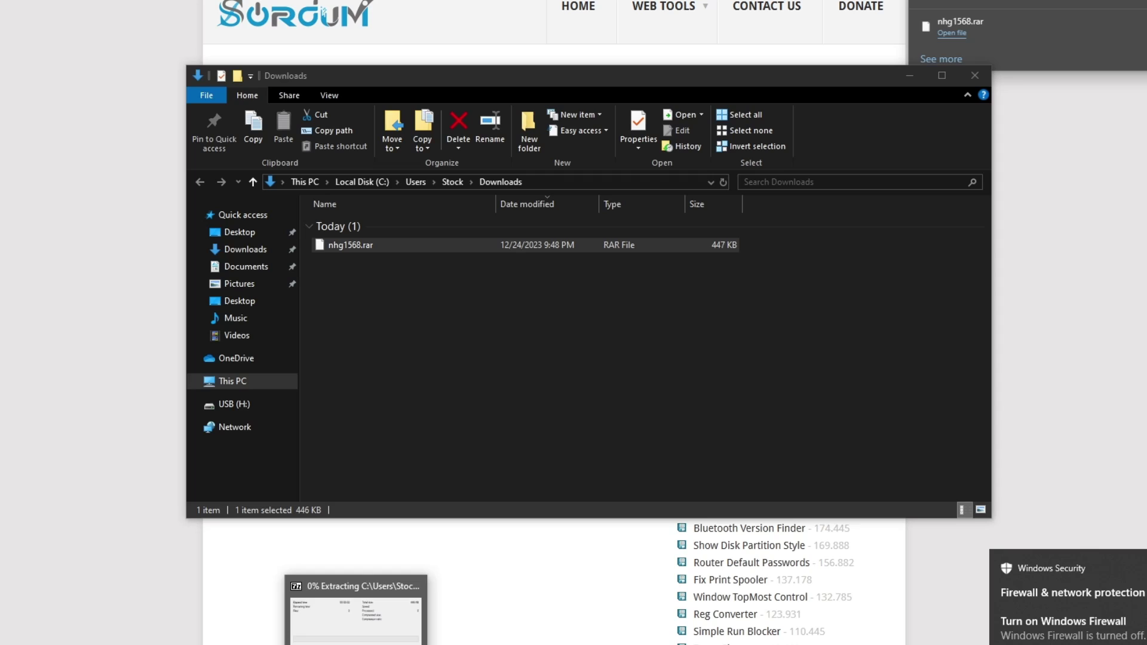
pyautogui.moveTo(534, 247); pyautogui.dragTo(536, 247)
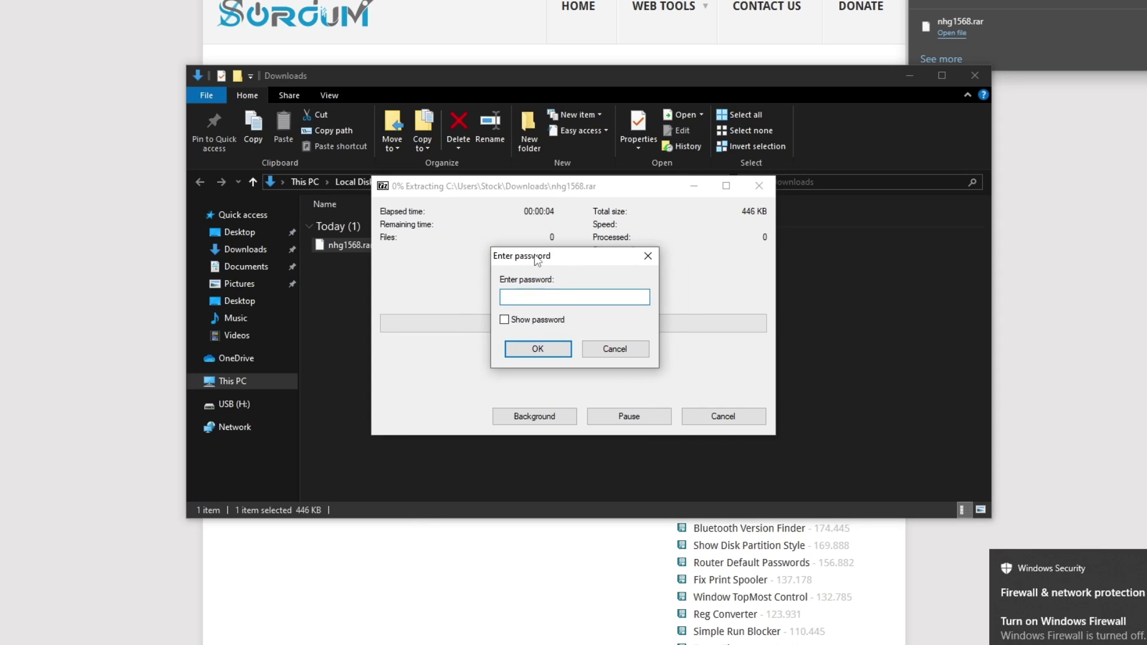
pyautogui.click(504, 320)
pyautogui.click(564, 297)
pyautogui.write('sordum')
pyautogui.click(528, 345)
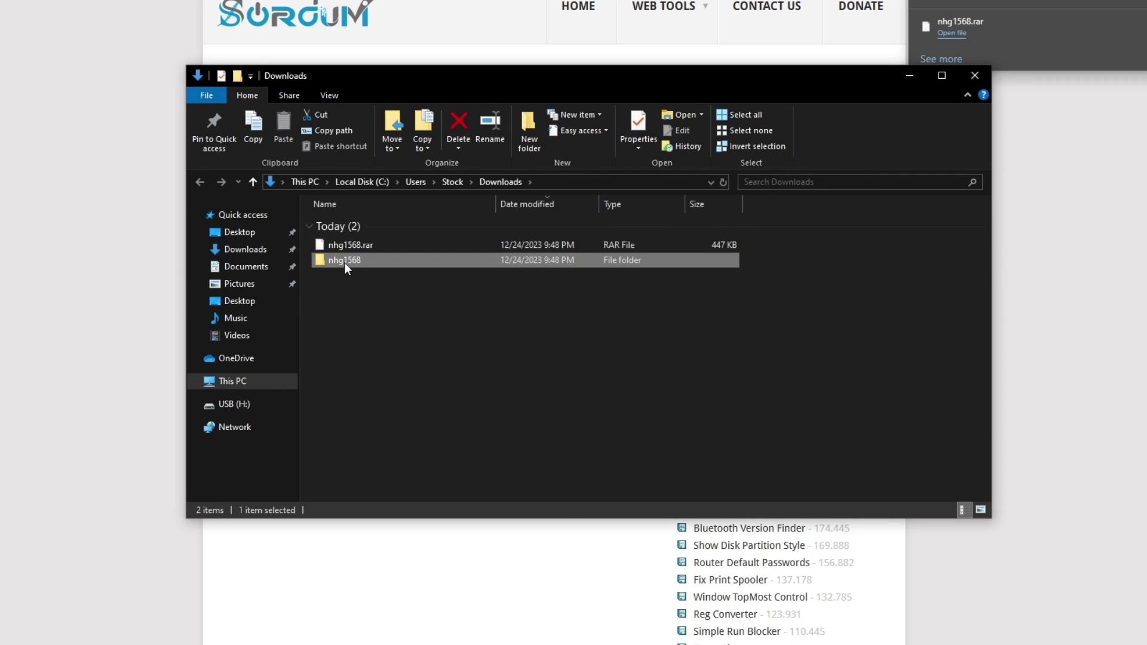
# Open the nested nhg1568 folders and launch the dControl application
pyautogui.doubleClick(344, 263)
pyautogui.doubleClick(333, 225)
pyautogui.doubleClick(346, 225)
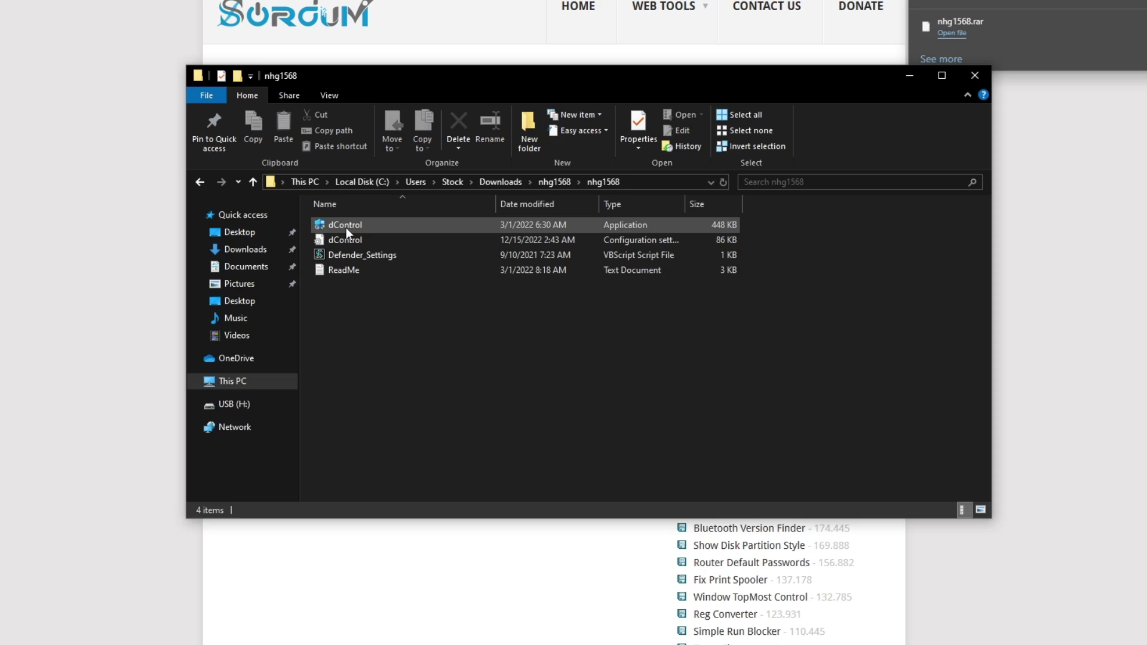
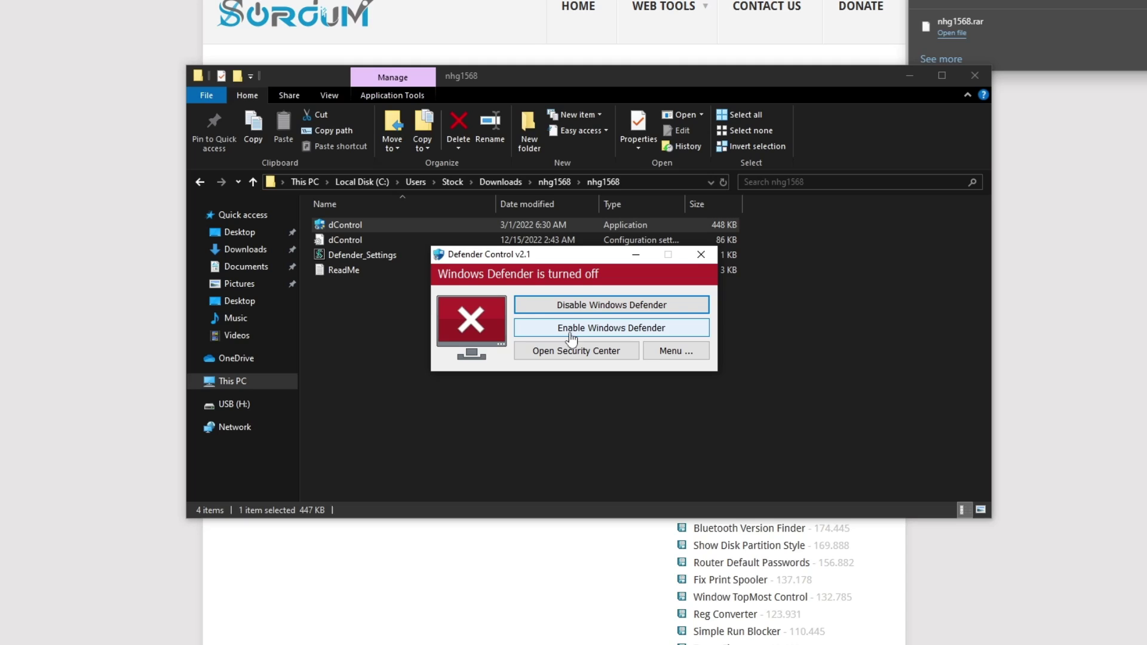
# Re-enable Windows Defender until it shows running, then disable it again
pyautogui.click(572, 334)
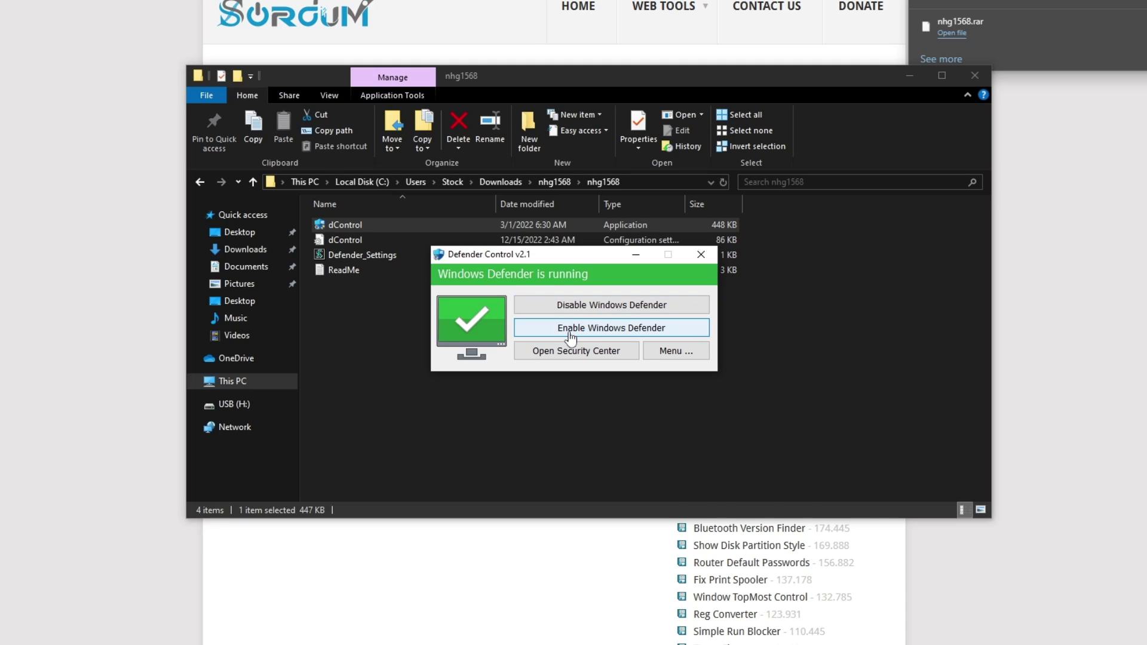
pyautogui.click(548, 305)
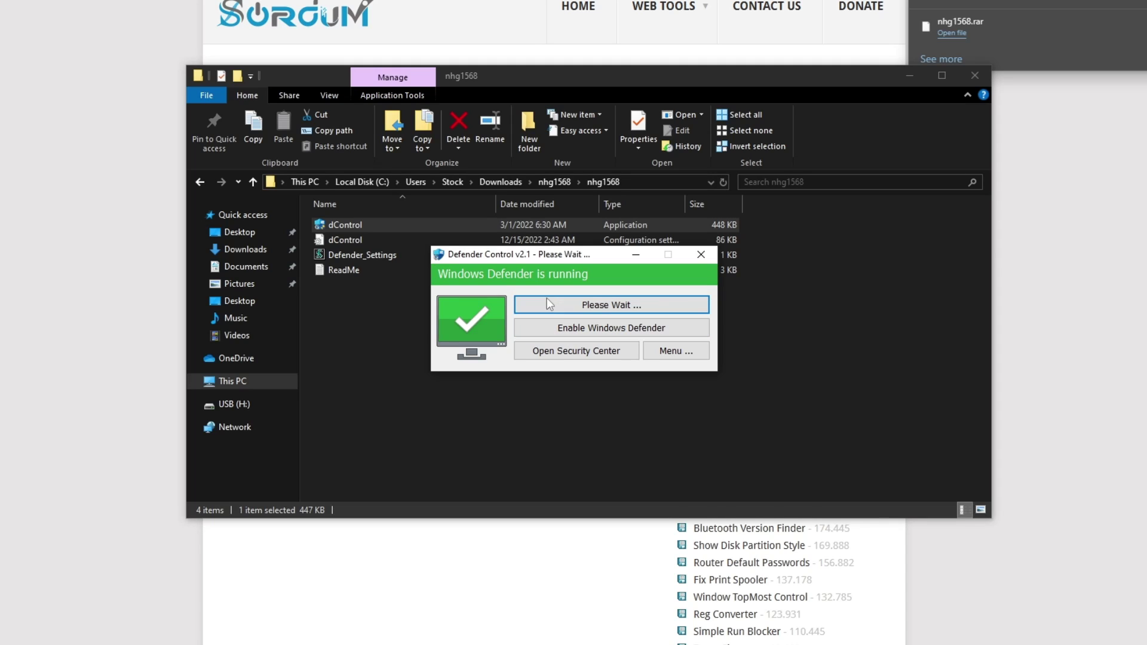
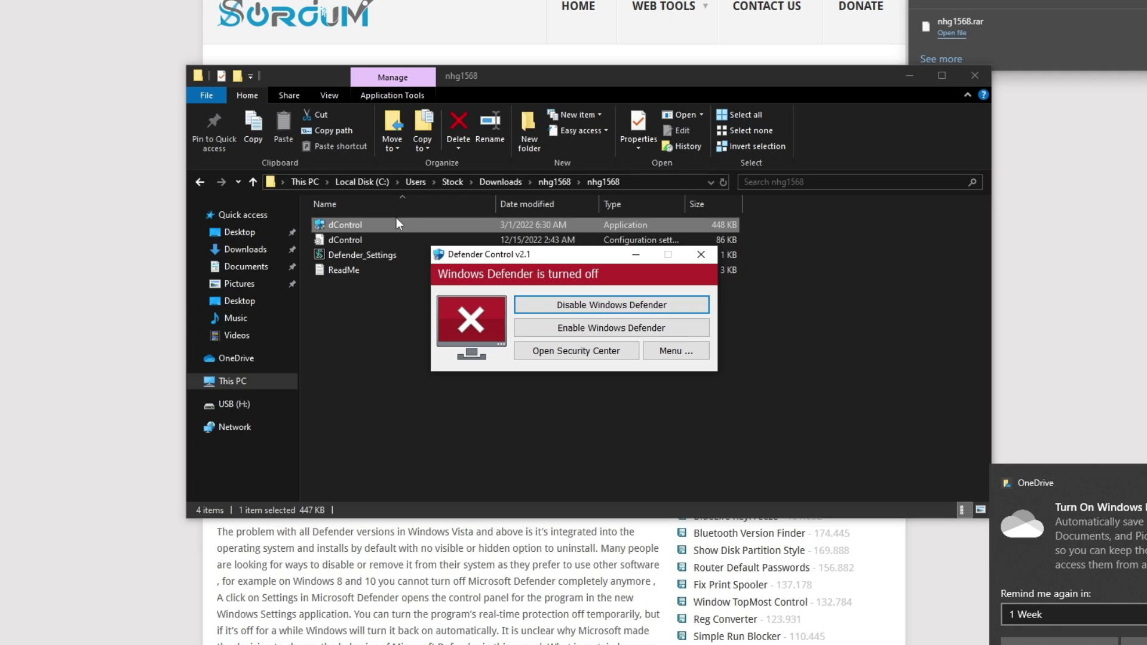
# Close the Defender Control dialog and the nhg1568 File Explorer window
pyautogui.click(700, 253)
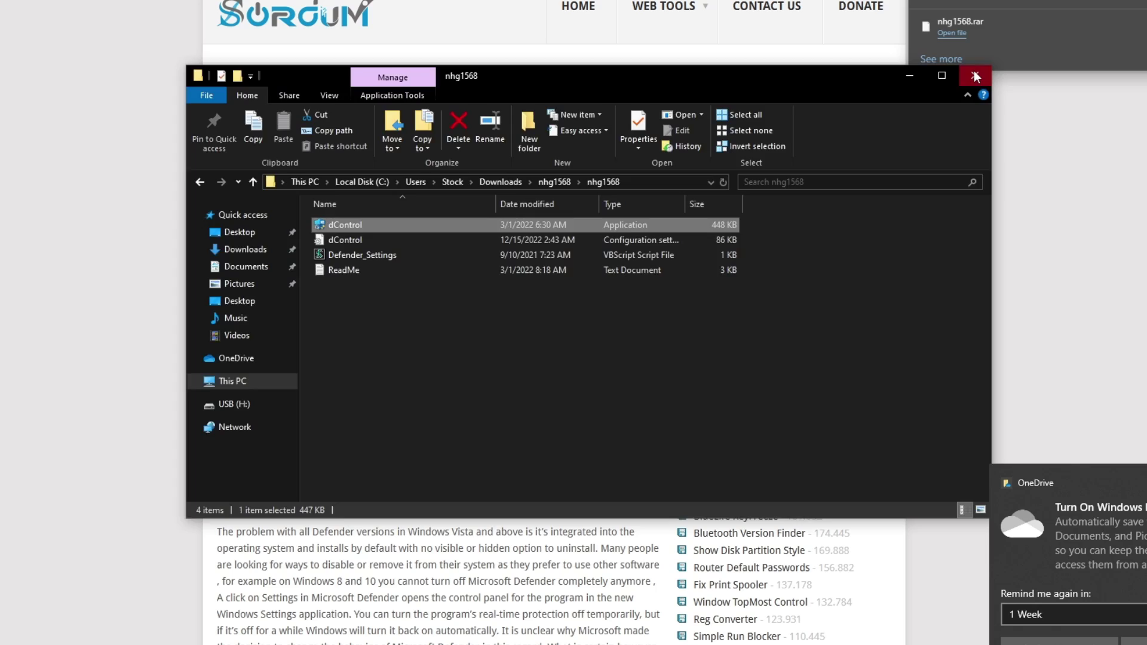
pyautogui.click(974, 75)
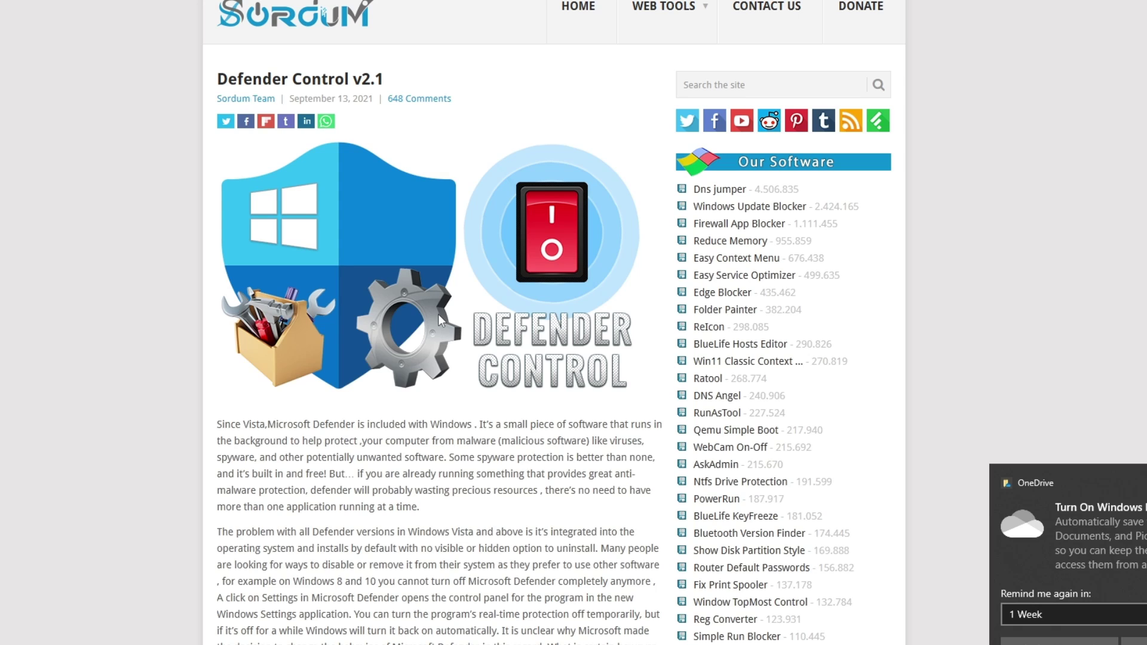
# Search 'ublock o', open uBlock Origin's Edge Add-ons page, dismiss the installed notice, then clear the address
pyautogui.click(321, 31)
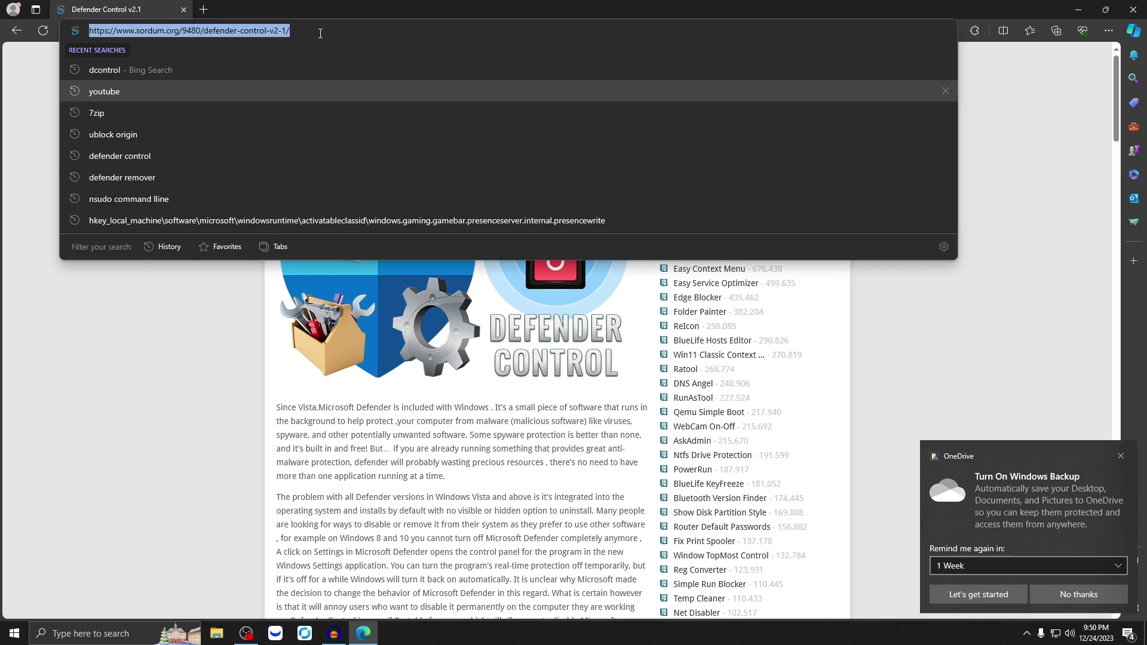
pyautogui.write('ublock origin')
pyautogui.press('Return')
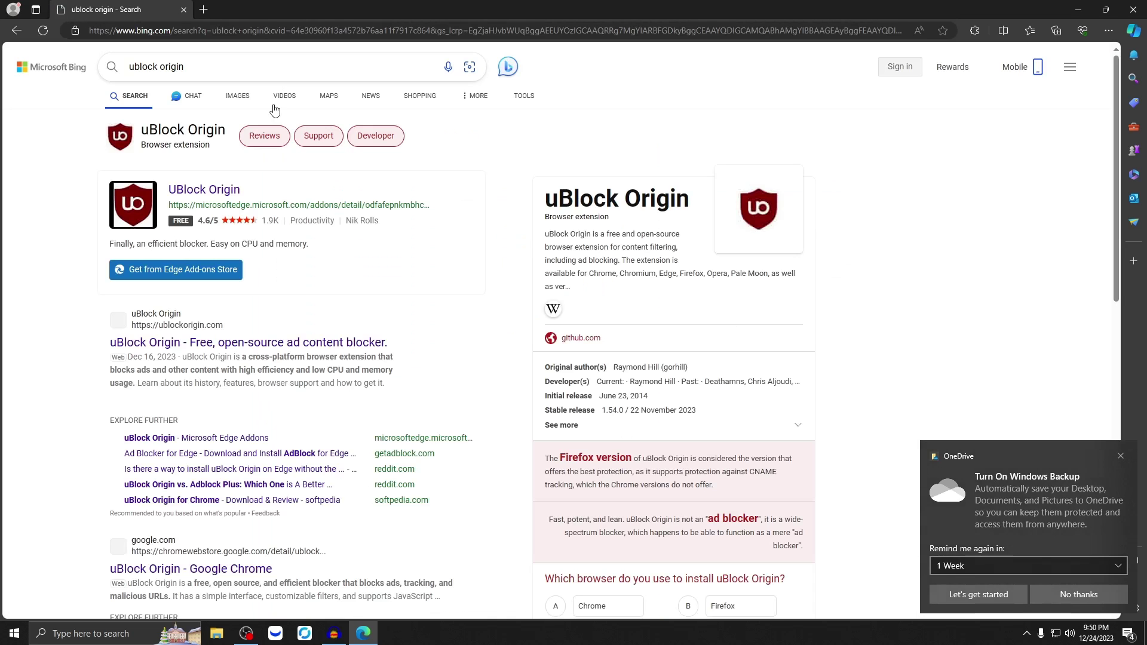
pyautogui.click(210, 191)
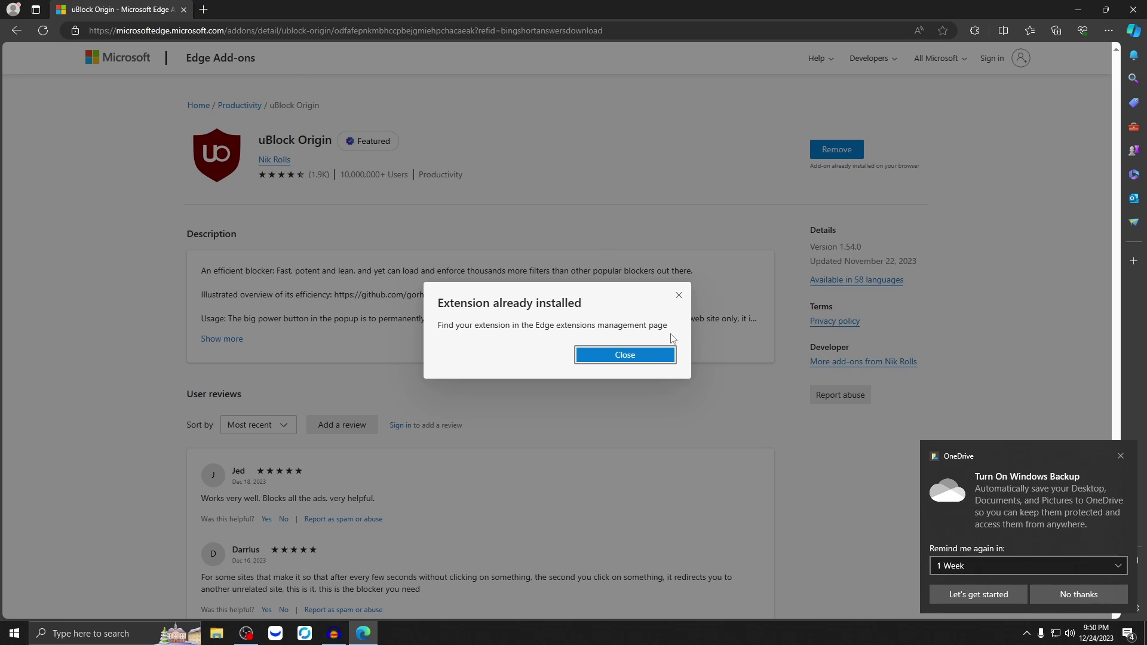
pyautogui.click(679, 295)
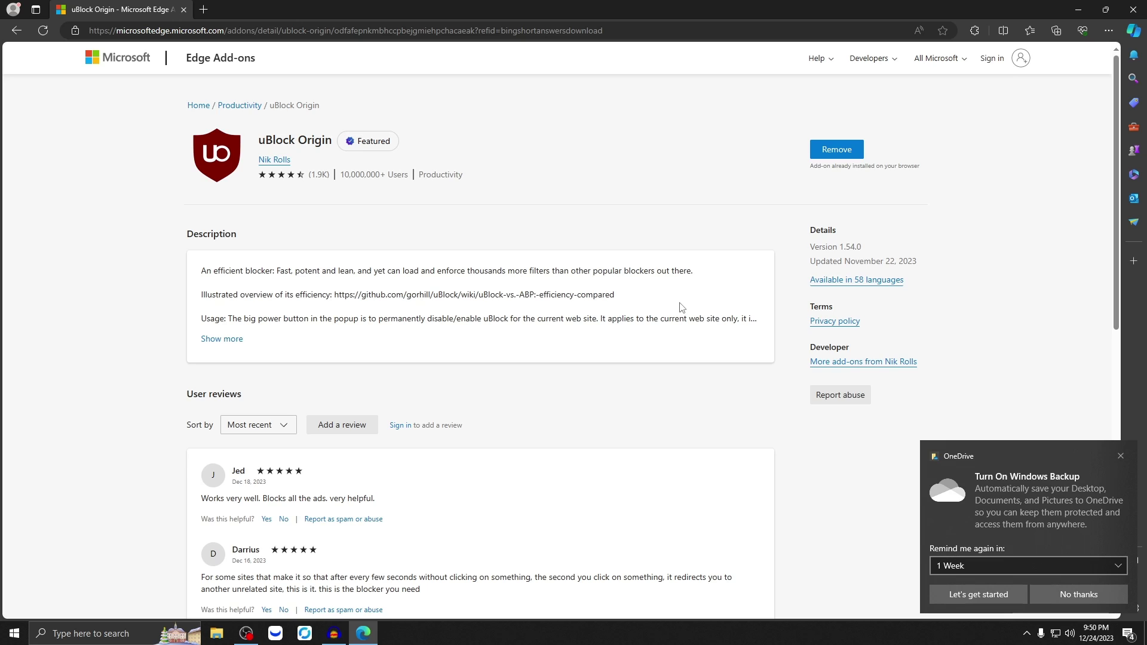
pyautogui.click(383, 27)
pyautogui.press('BackSpace')
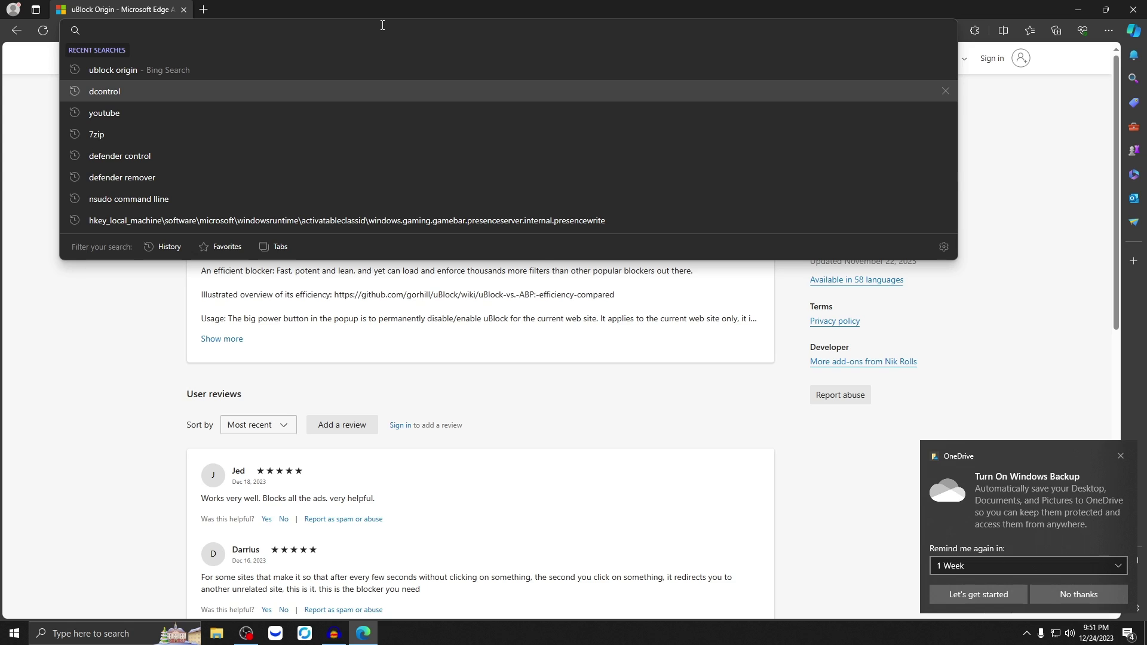
# Search 'malwarebytes', go to the official Download page, and run the free antivirus installer MBSetup.exe
pyautogui.write('malwarebyet')
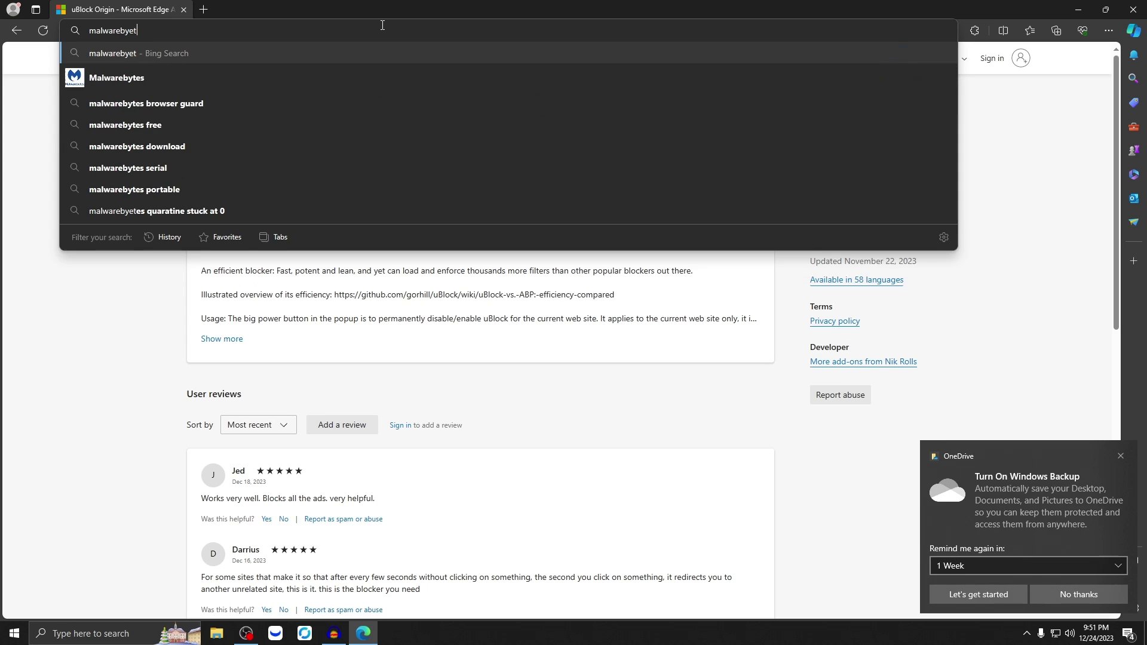
pyautogui.press('BackSpace')
pyautogui.press('BackSpace')
pyautogui.write('tes')
pyautogui.press('Return')
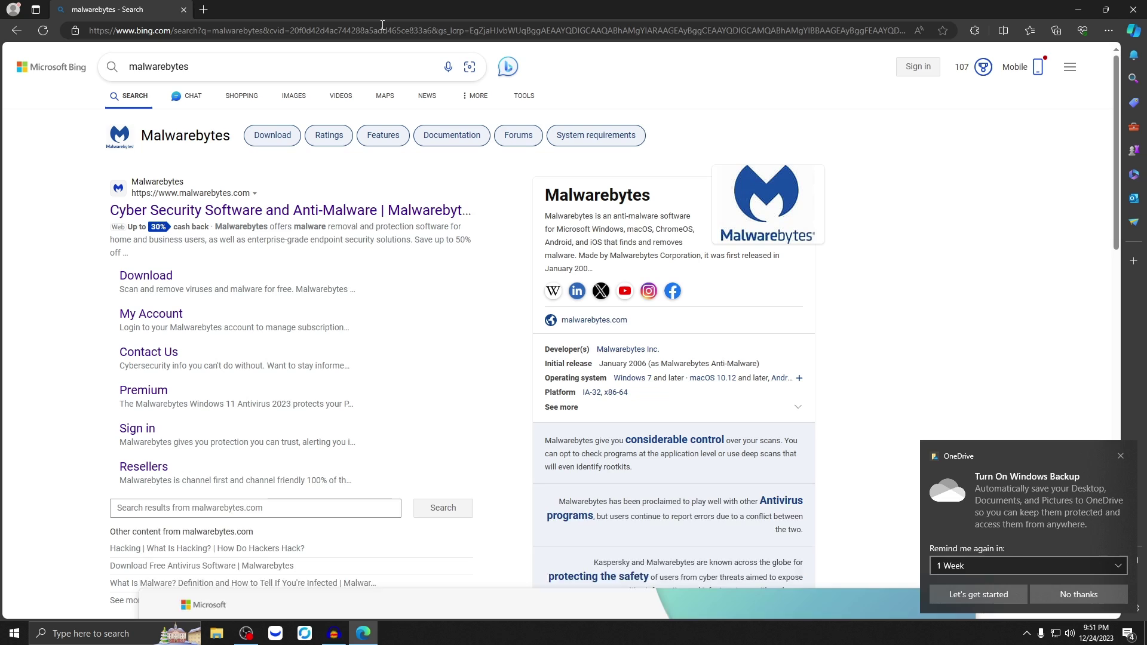
pyautogui.click(159, 276)
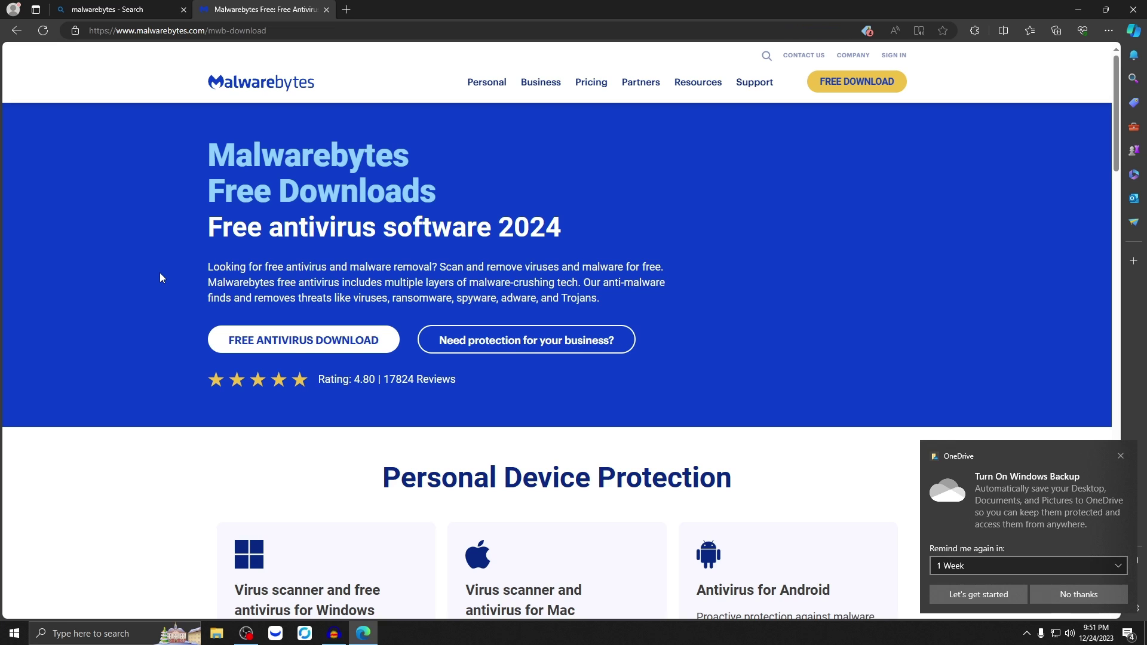
pyautogui.click(288, 346)
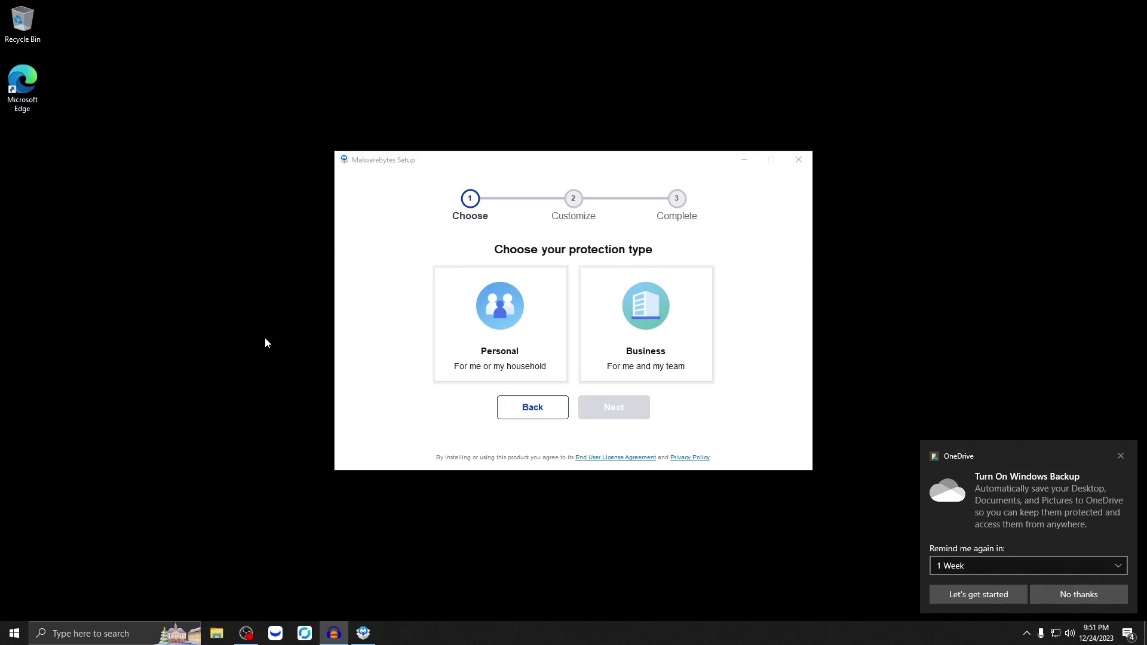
# Install Malwarebytes for Personal use, skipping Browser Guard, then open Malwarebytes when setup finishes
pyautogui.click(484, 350)
pyautogui.click(609, 409)
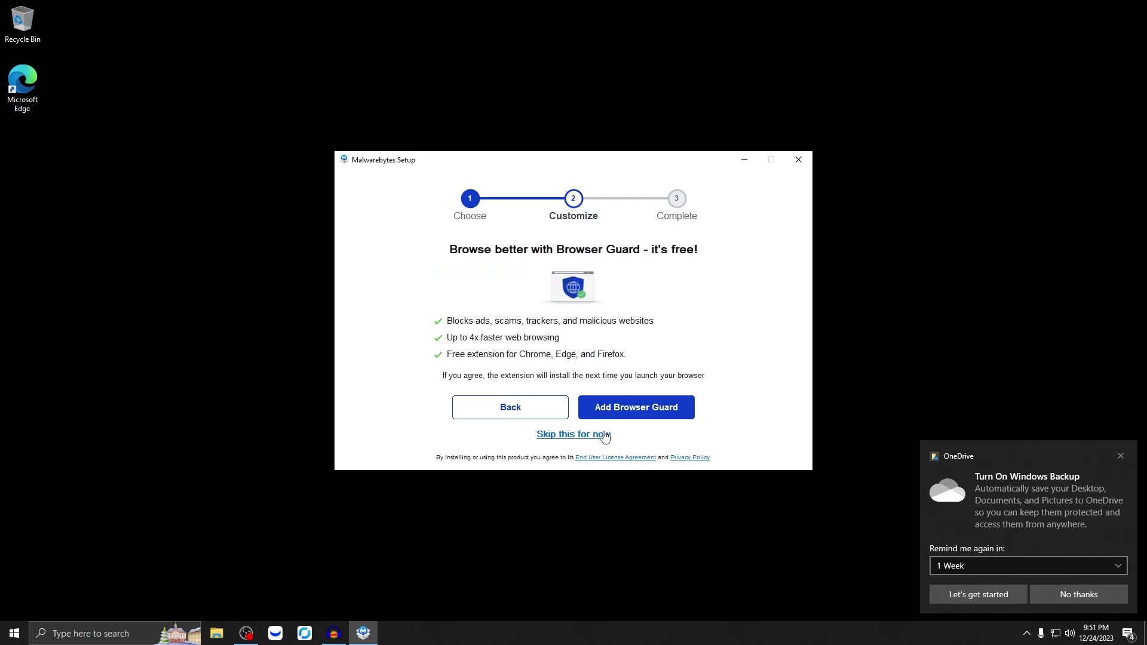
pyautogui.click(582, 435)
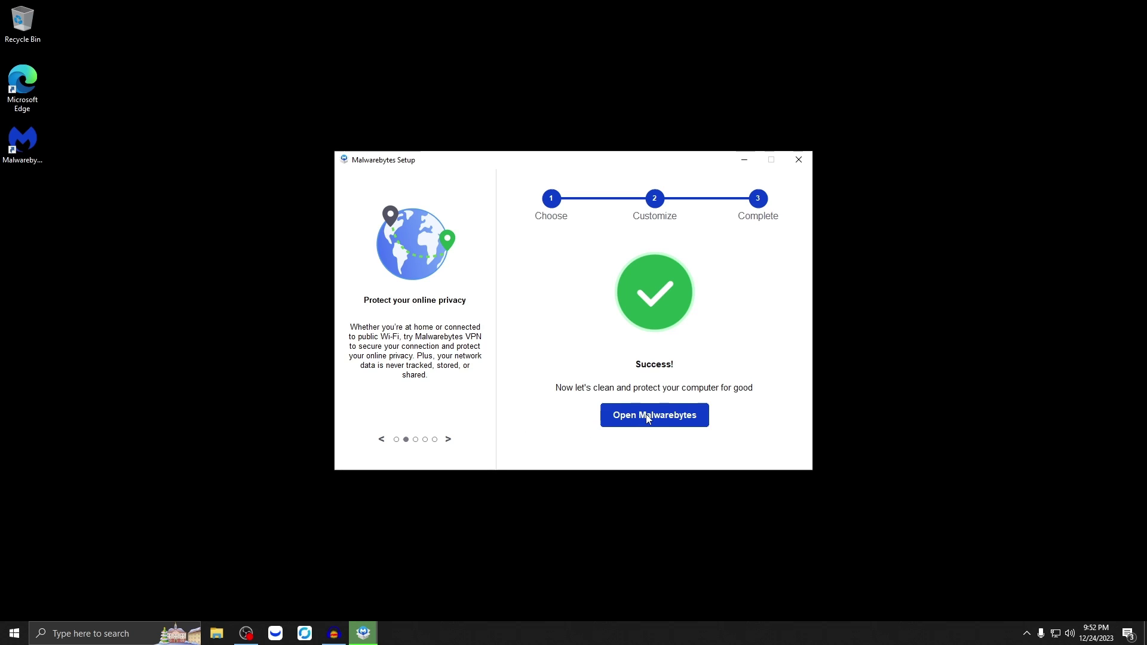
pyautogui.click(645, 415)
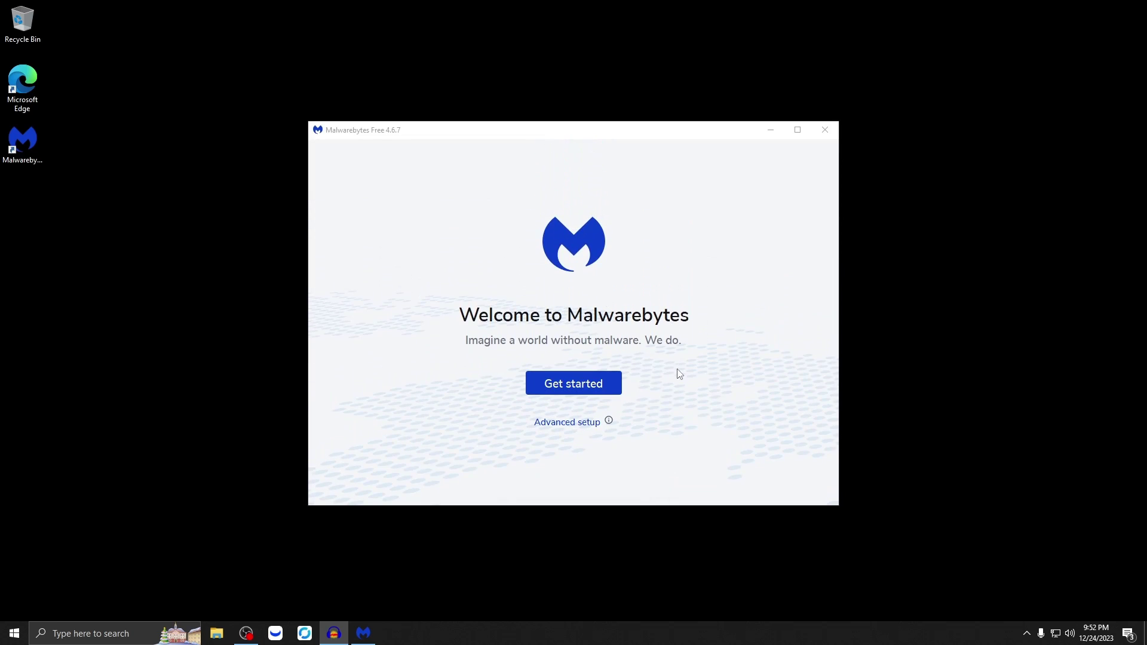
# Pass the welcome with Get started, decline Premium with Maybe later, and start the free trial
pyautogui.click(597, 382)
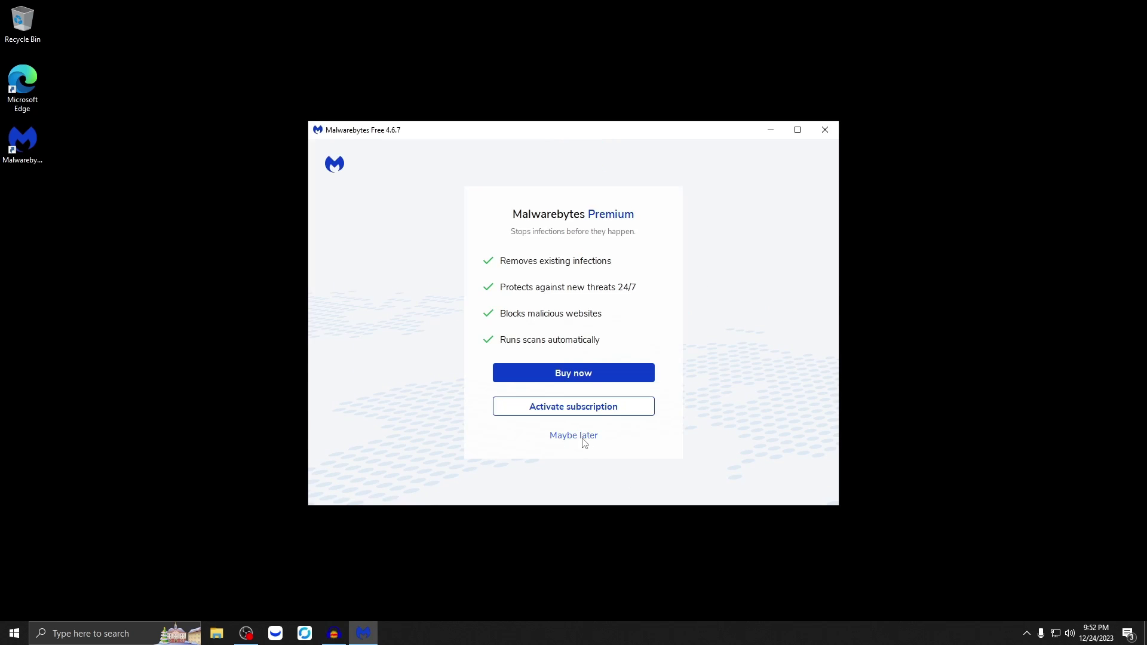
pyautogui.click(580, 438)
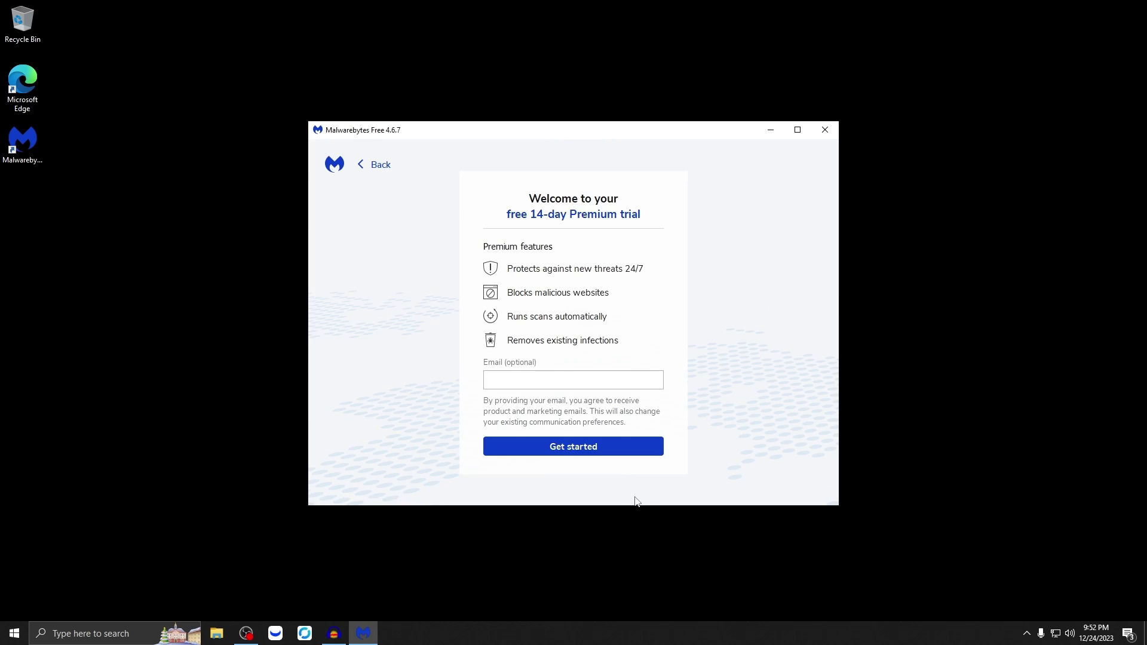
pyautogui.click(579, 446)
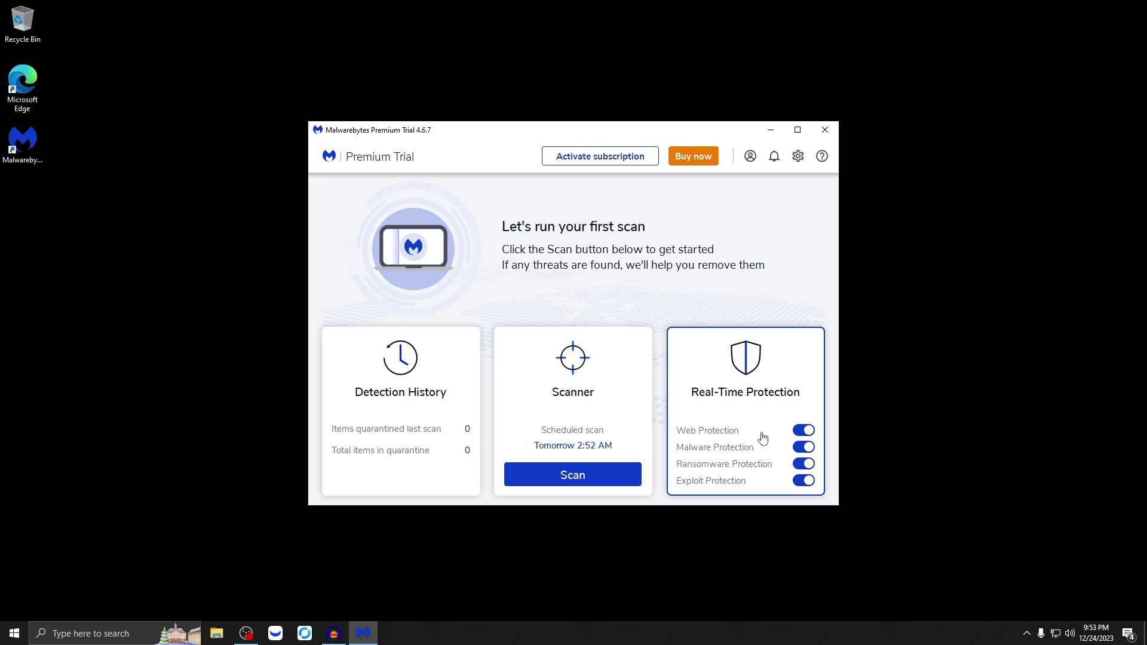
# In Security settings, switch off launching Malwarebytes in the background at Windows startup
pyautogui.click(798, 157)
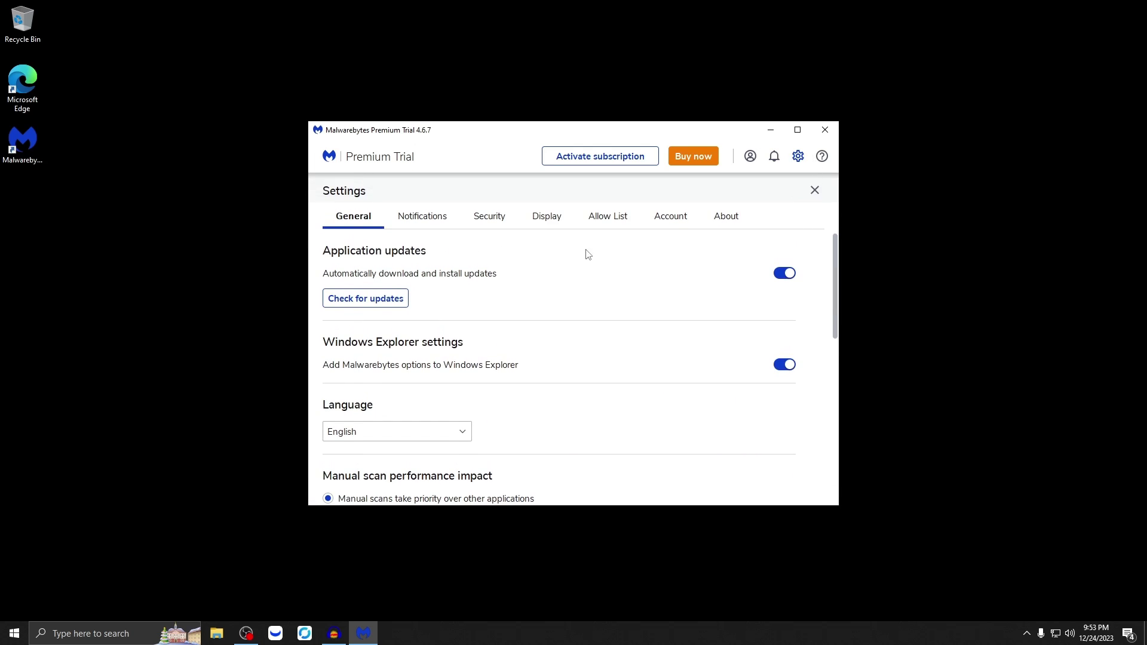
pyautogui.click(504, 222)
pyautogui.scroll(-3, 535, 306)
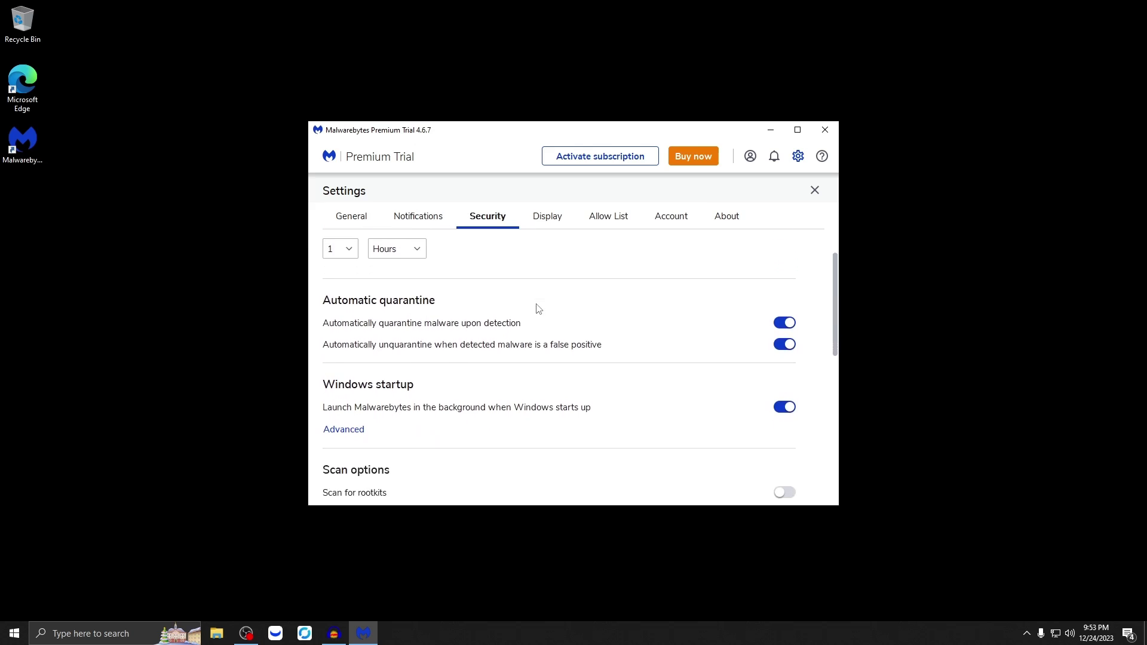
pyautogui.click(792, 317)
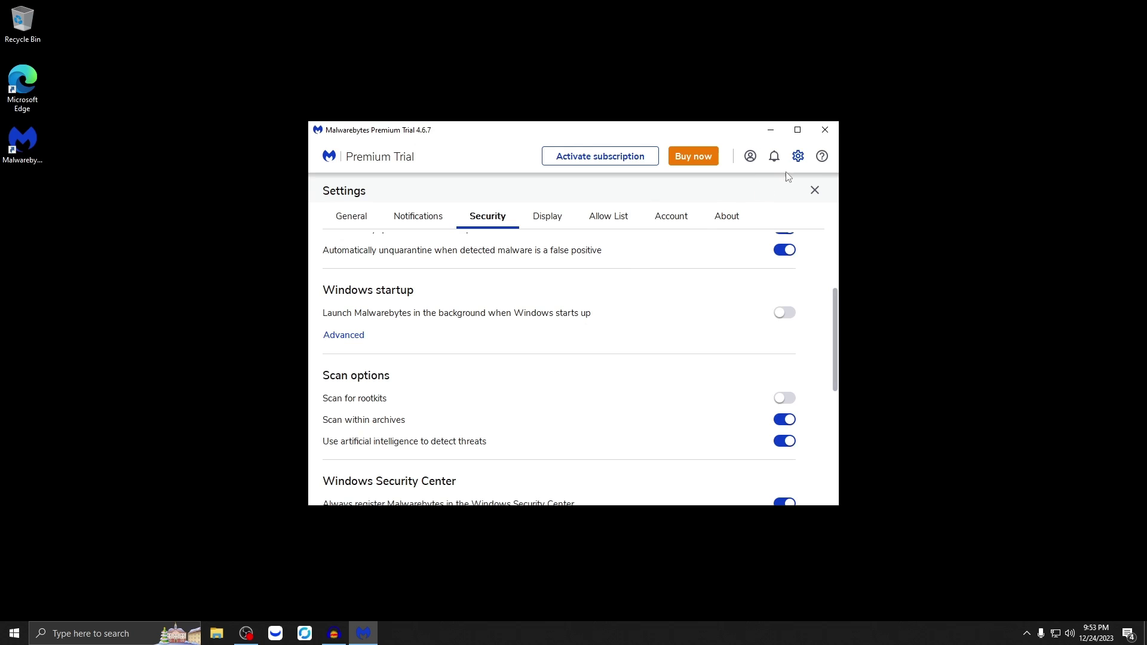
# Close Settings back to the dashboard and show the Malwarebytes tray icon's right-click menu
pyautogui.click(814, 190)
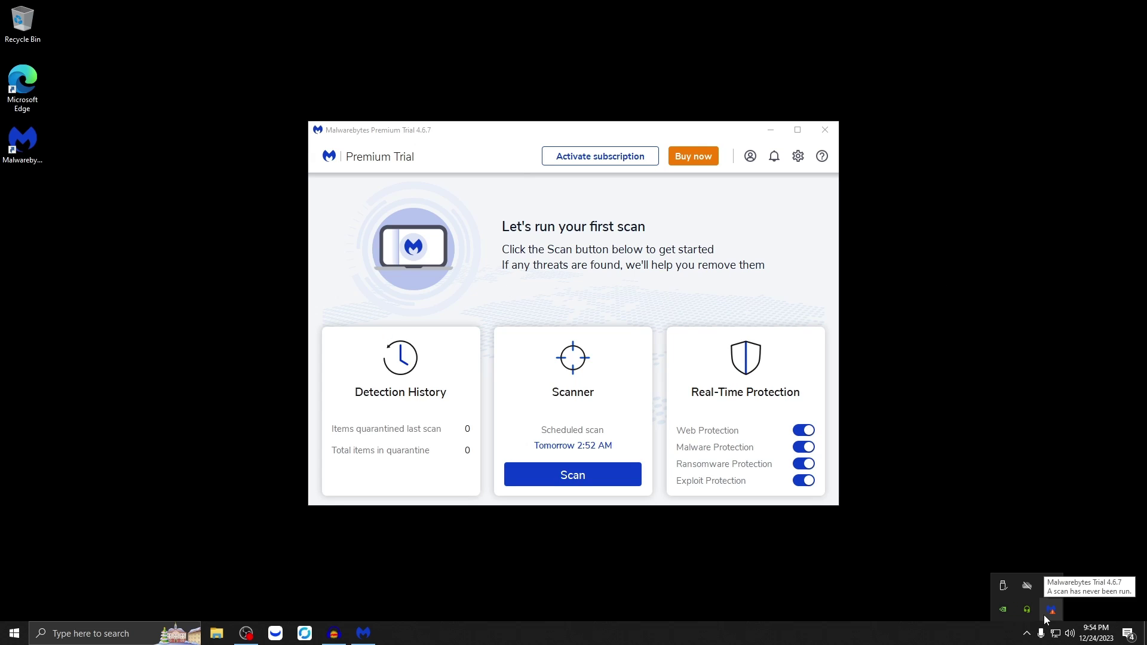
pyautogui.rightClick(1049, 611)
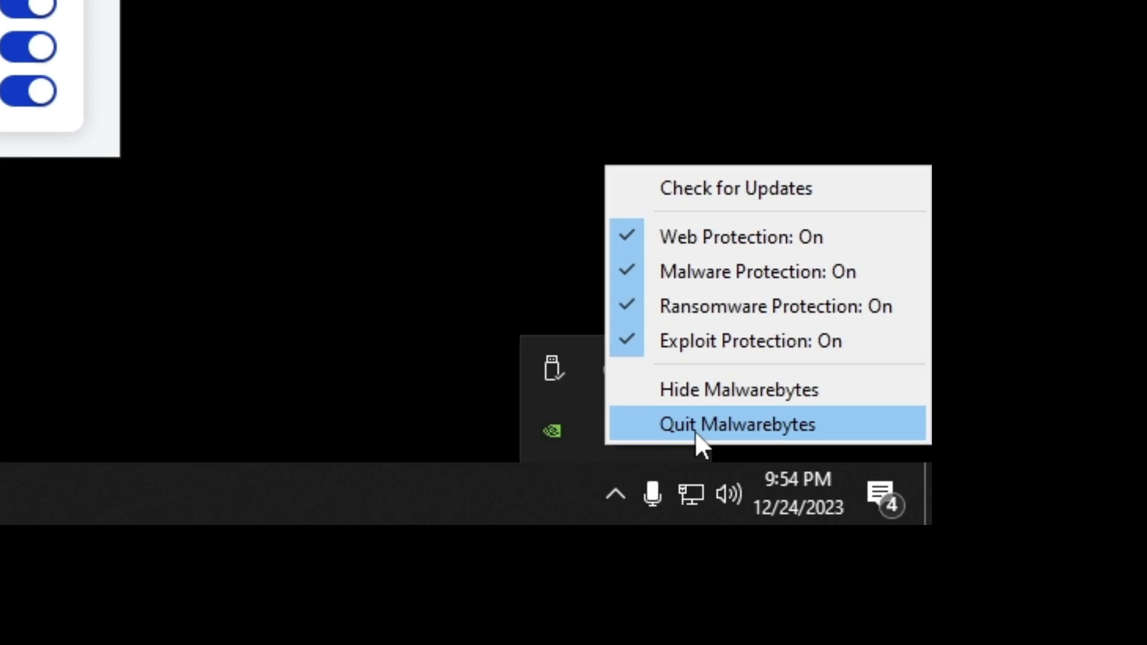